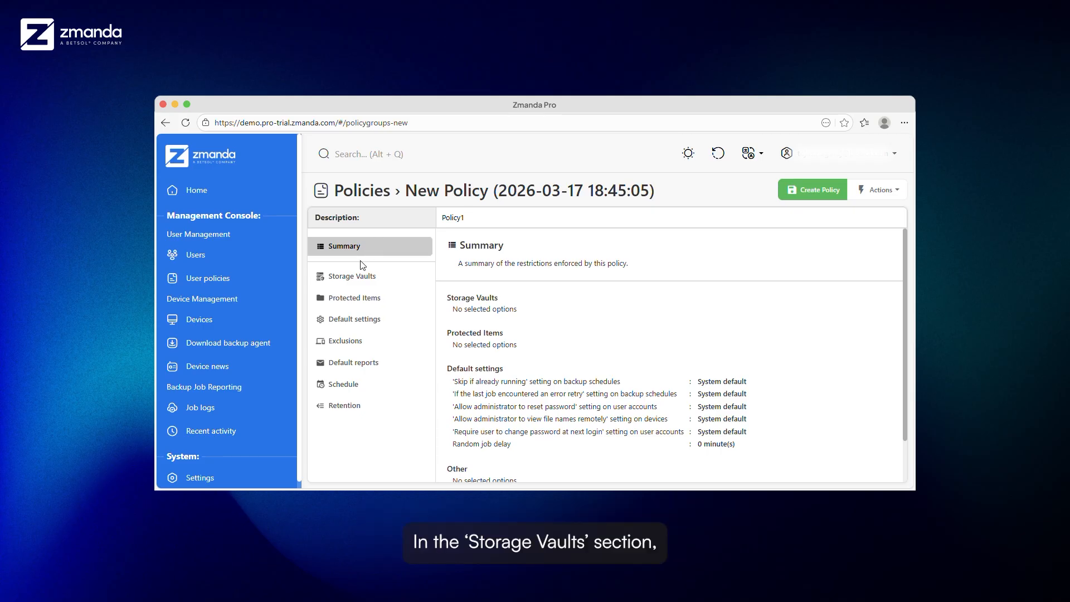
Enable the 'Prevent opening the application interface' restriction in the new policy's default settings
left_click(366, 277)
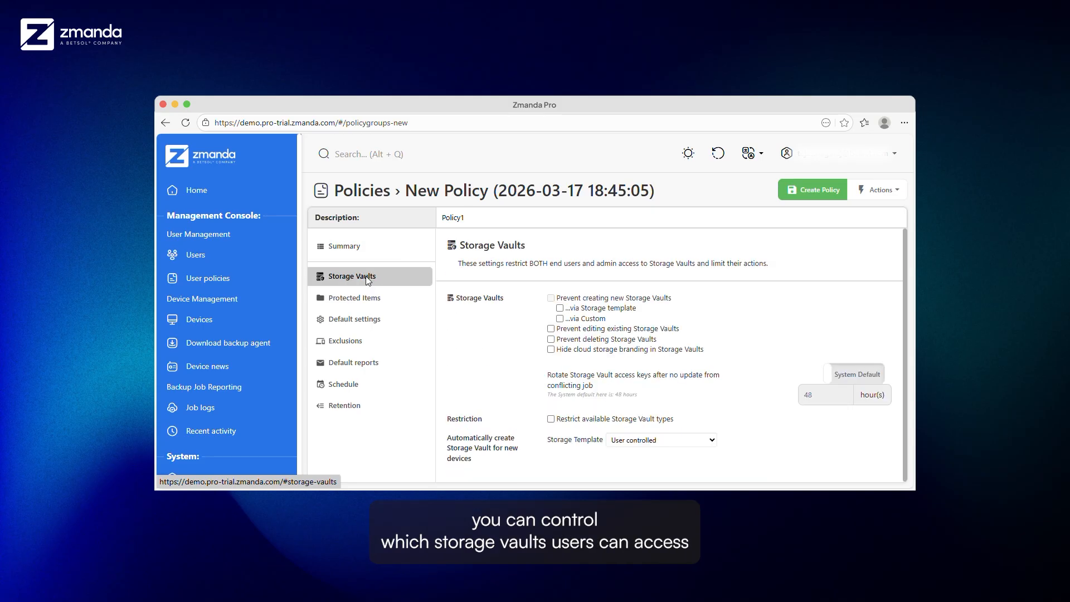
left_click(380, 305)
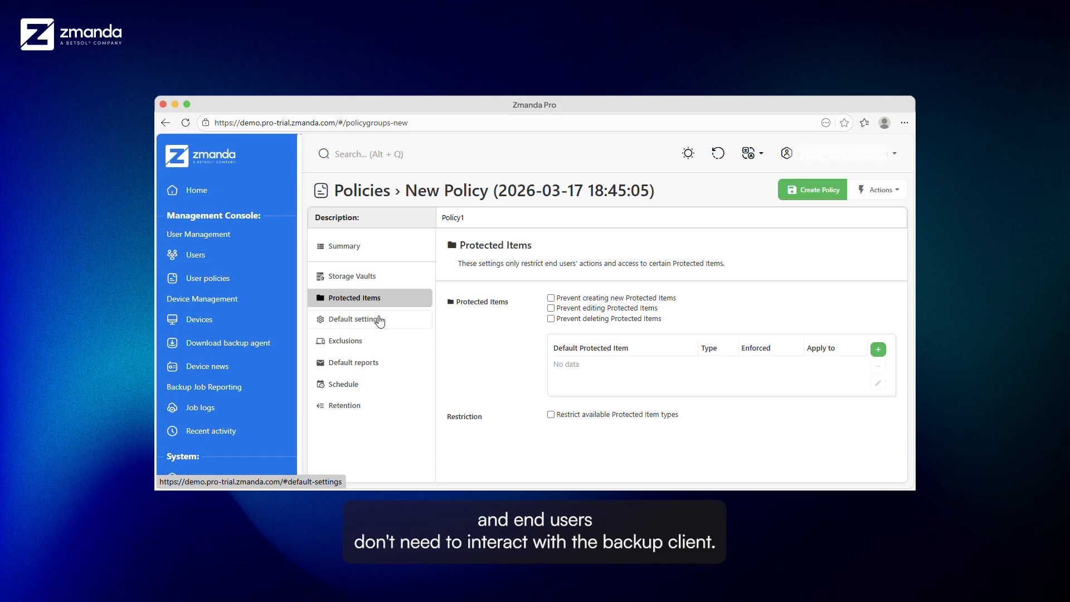
left_click(380, 321)
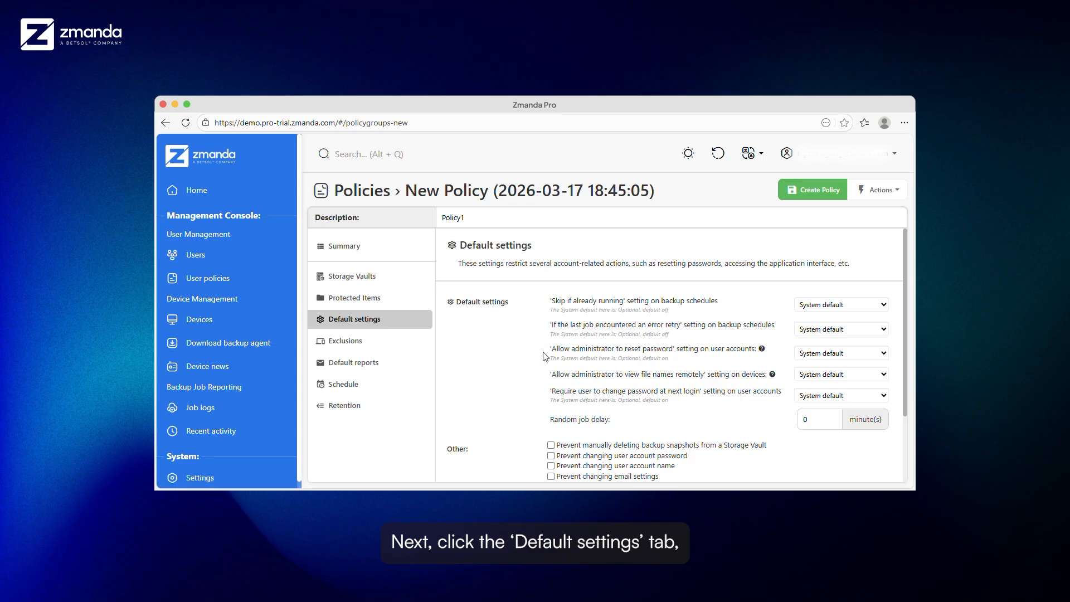
scroll(476, 116, "down", 1)
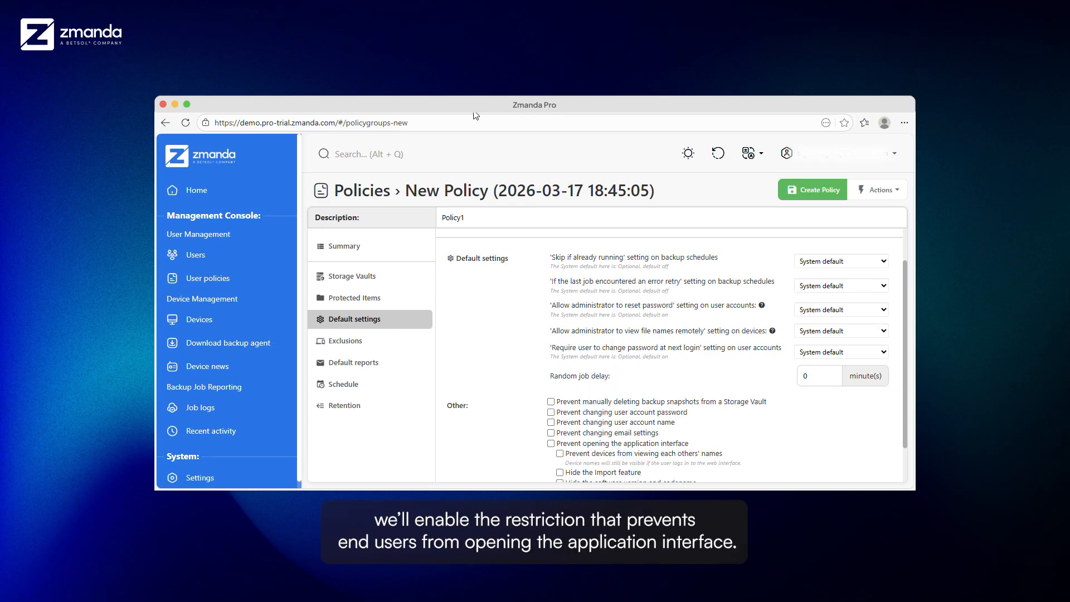
scroll(622, 305, "up", 1)
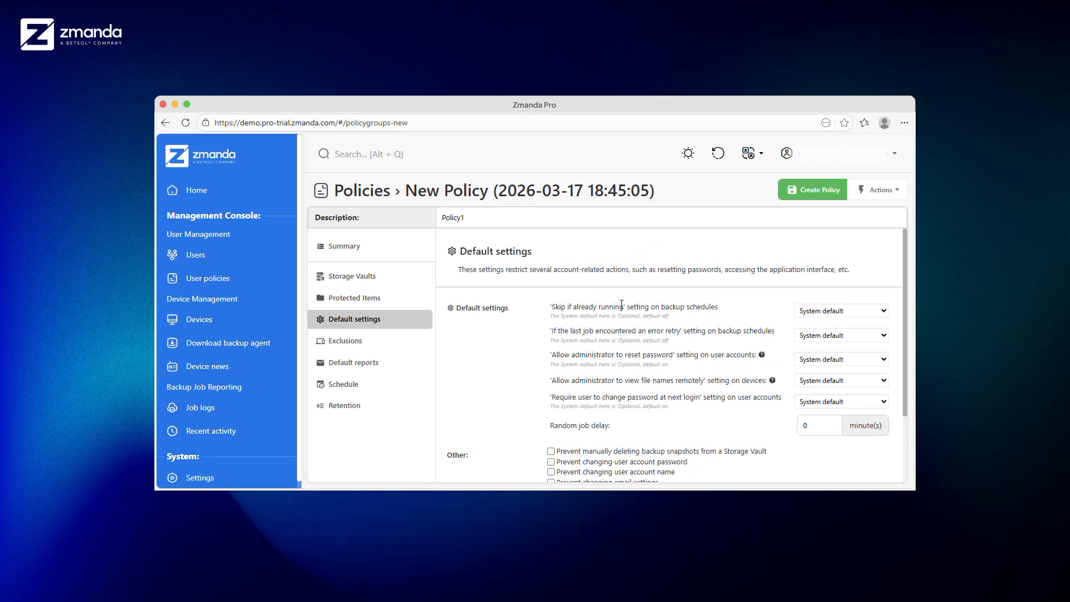
scroll(621, 305, "down", 2)
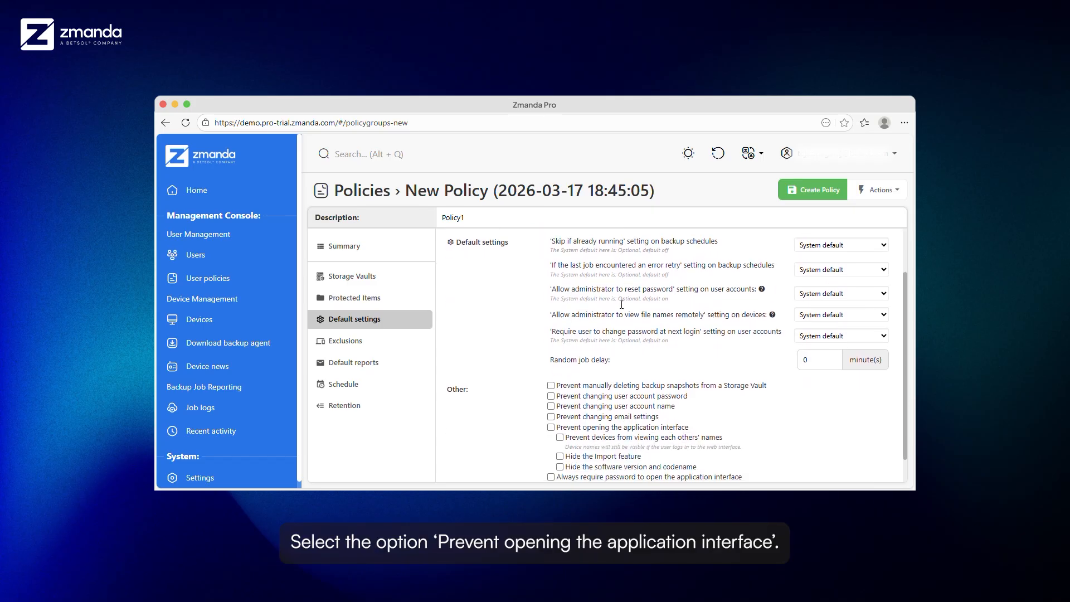
scroll(621, 304, "down", 1)
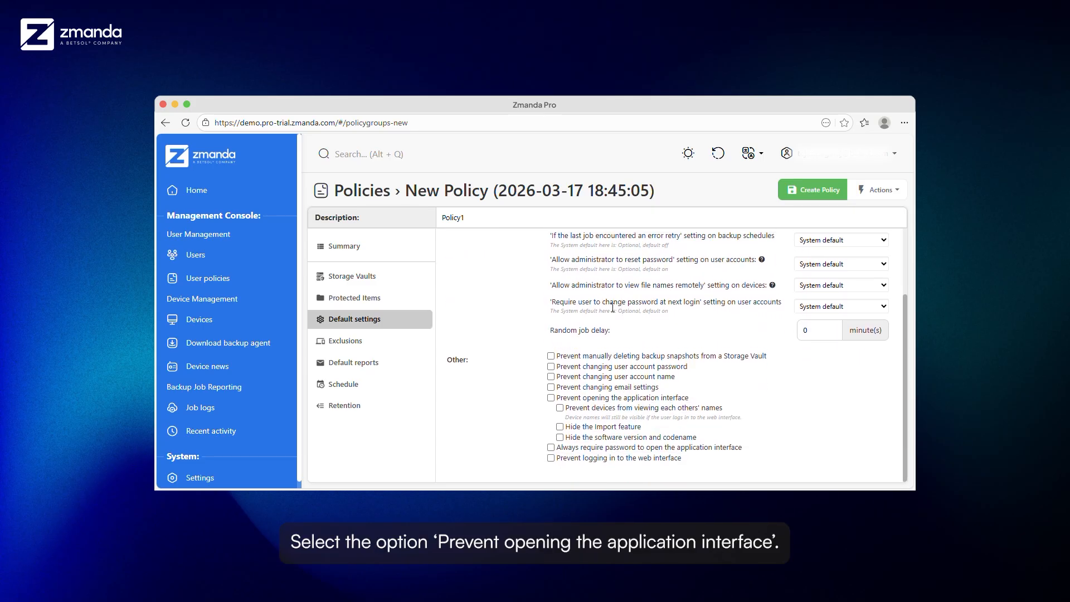
left_click(552, 398)
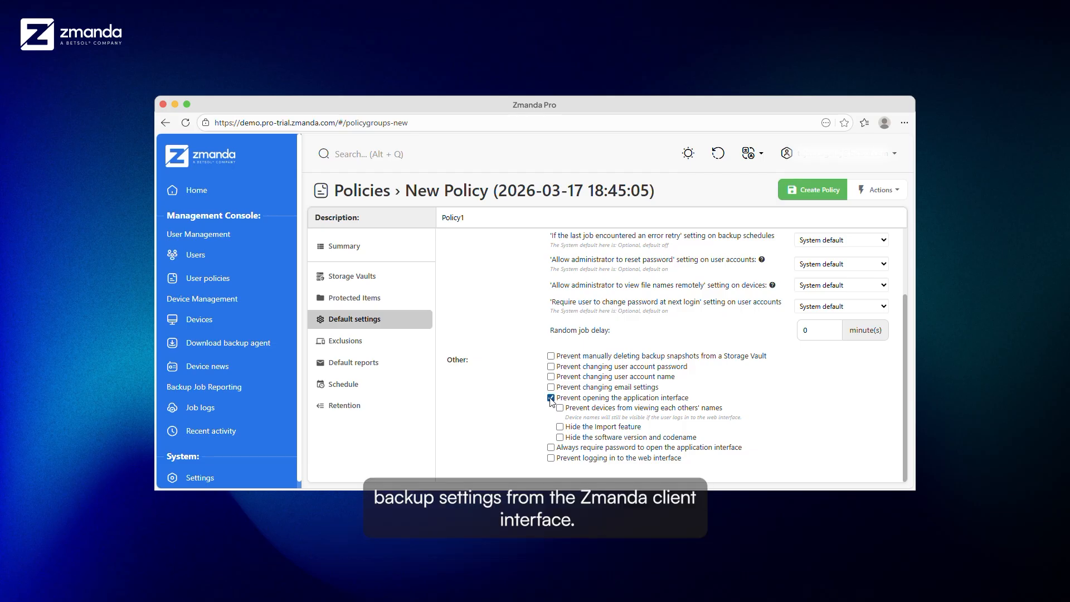
Turn on custom reports for the policy and save an Immediate job notification report filtered to type equal Backup
left_click(389, 346)
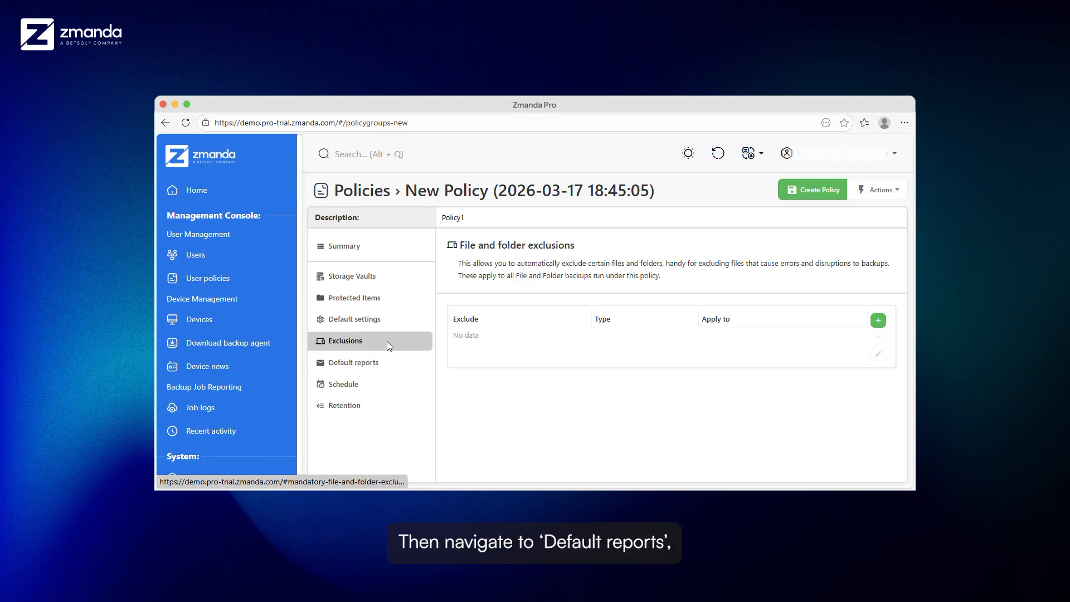
left_click(383, 363)
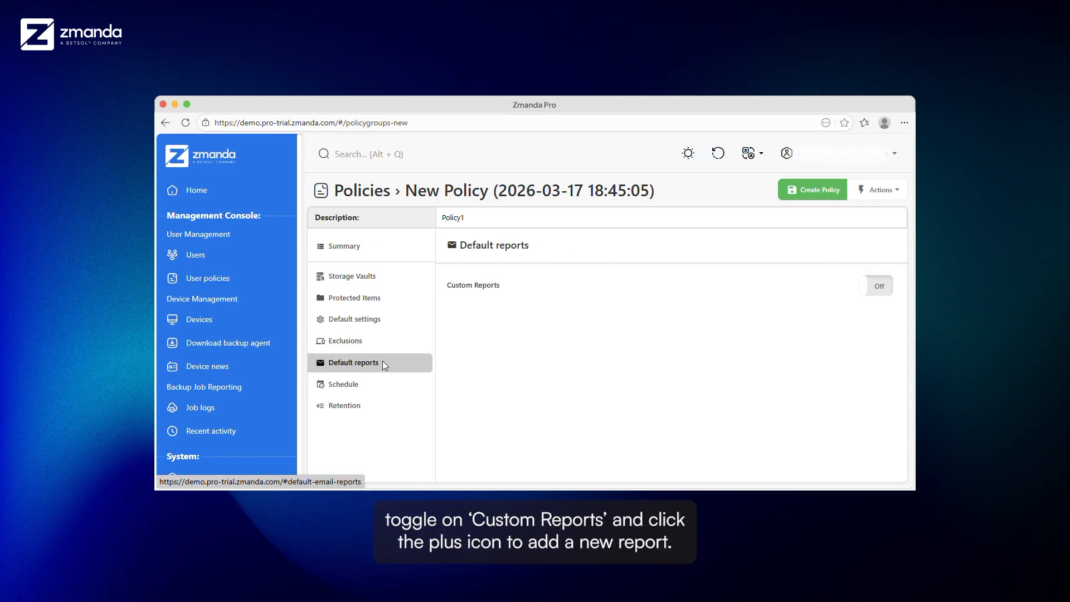
left_click(877, 286)
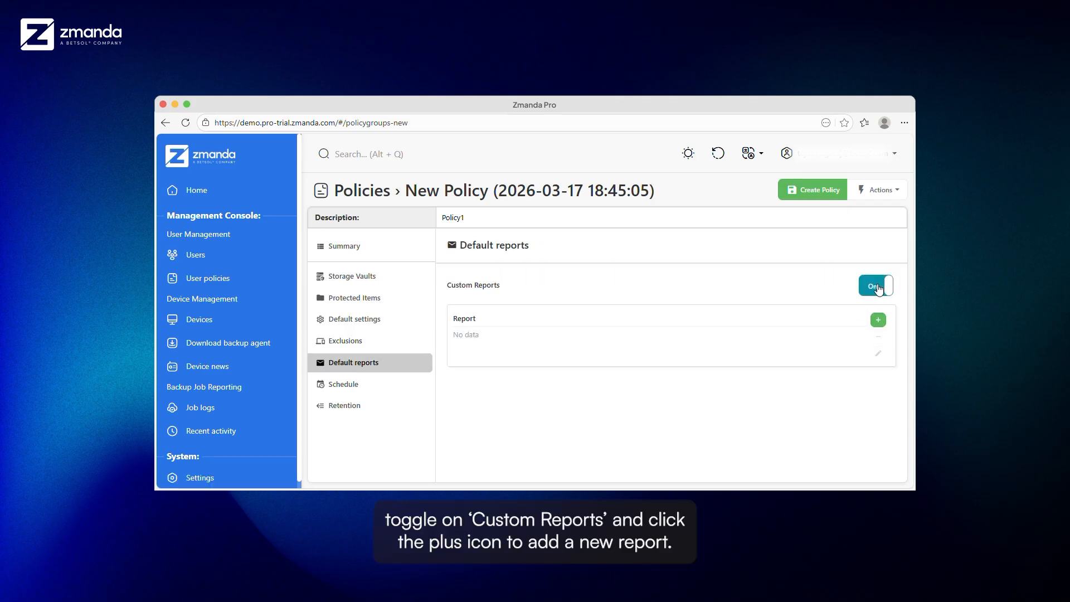
left_click(879, 320)
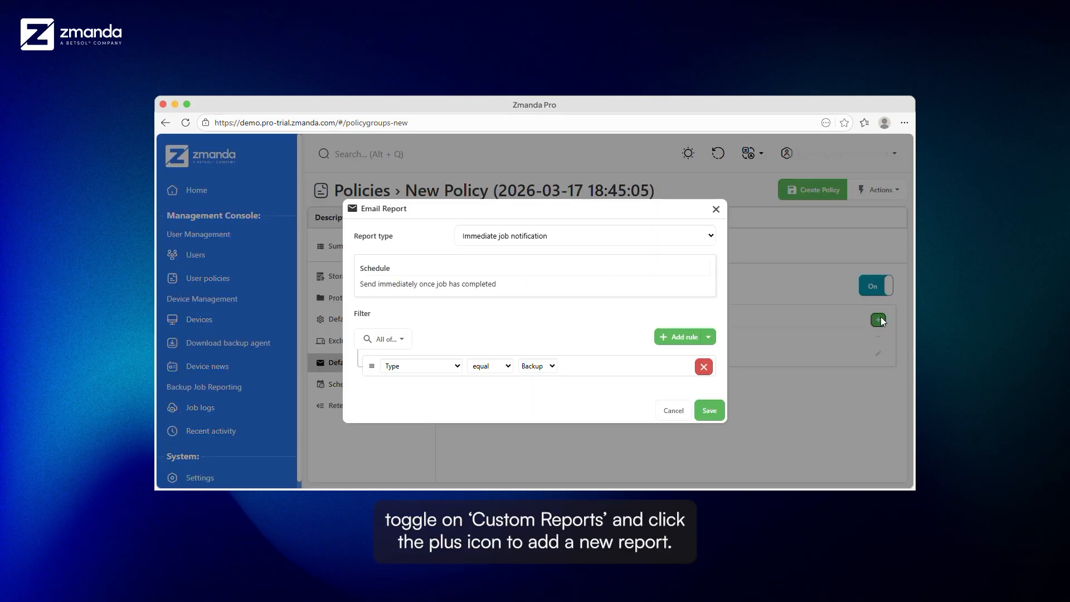
left_click(710, 236)
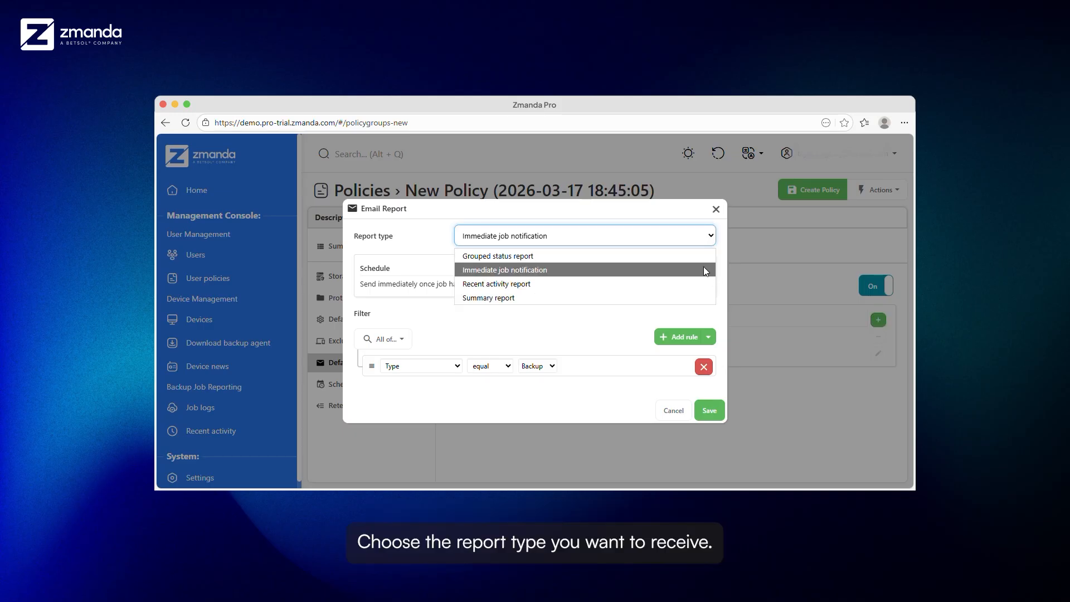
left_click(705, 270)
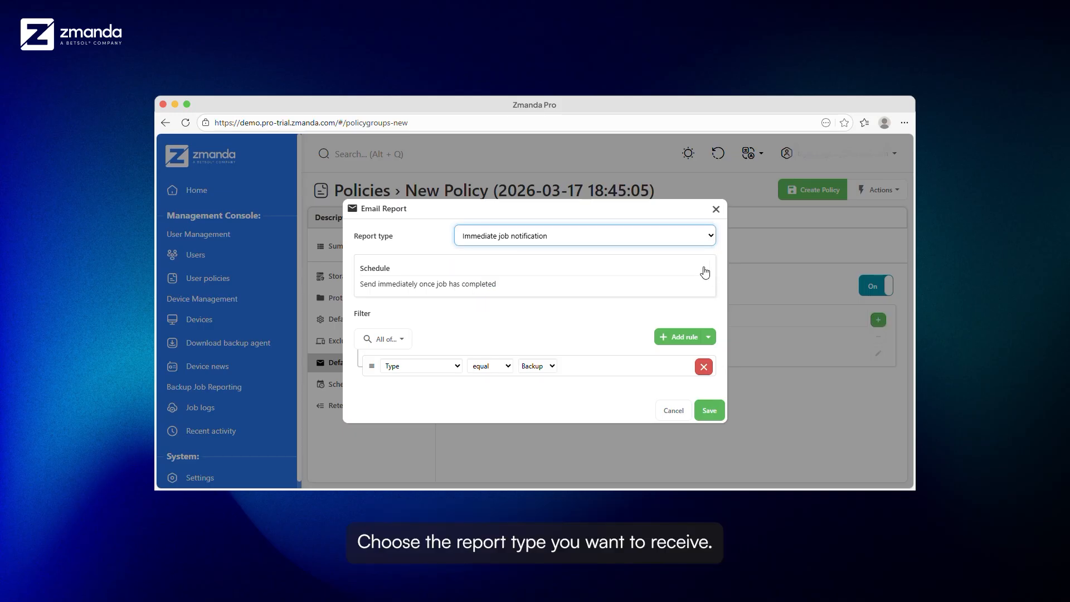
left_click(550, 366)
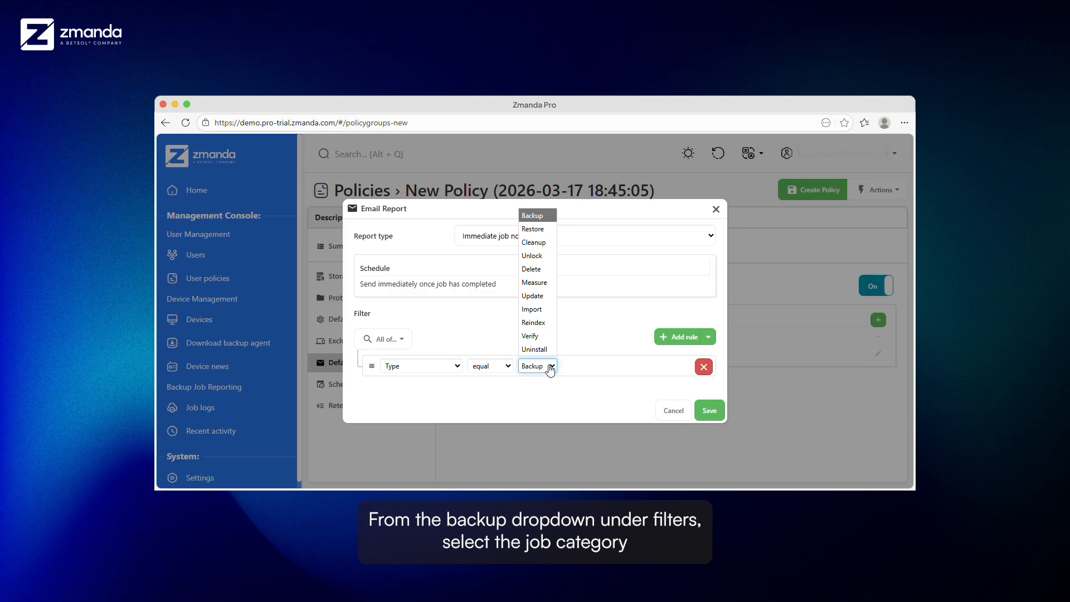
left_click(550, 367)
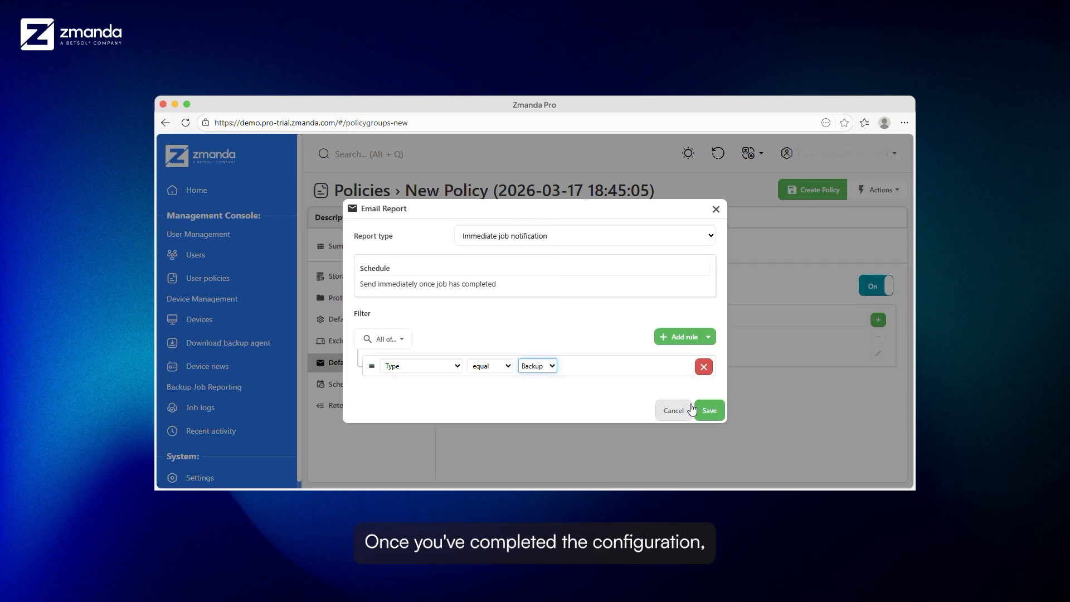
left_click(708, 416)
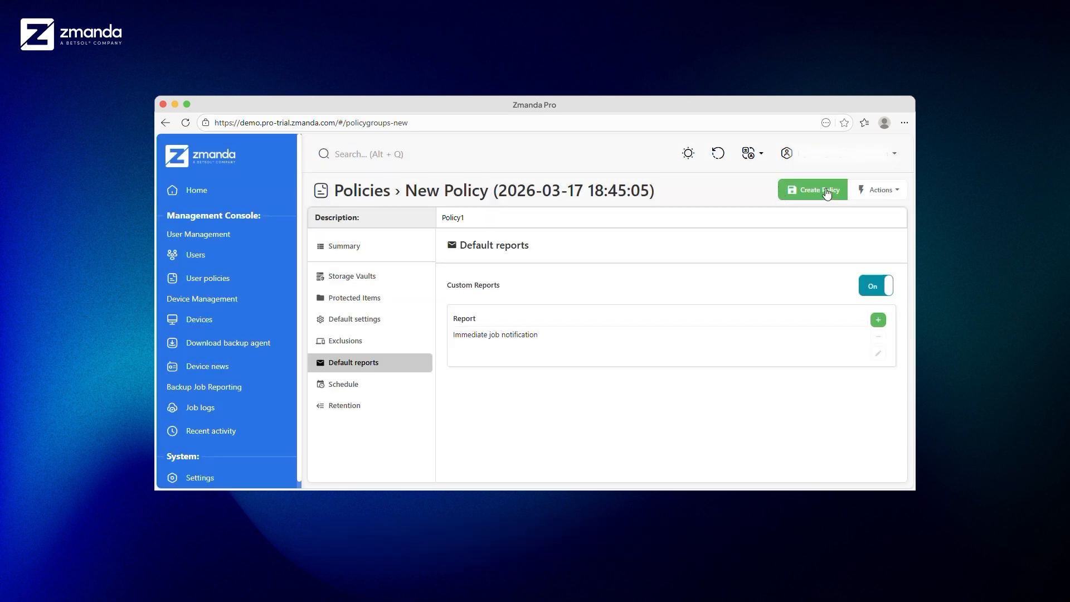
Set the default retention policy to keep only the last 5 backups and create the policy
left_click(406, 387)
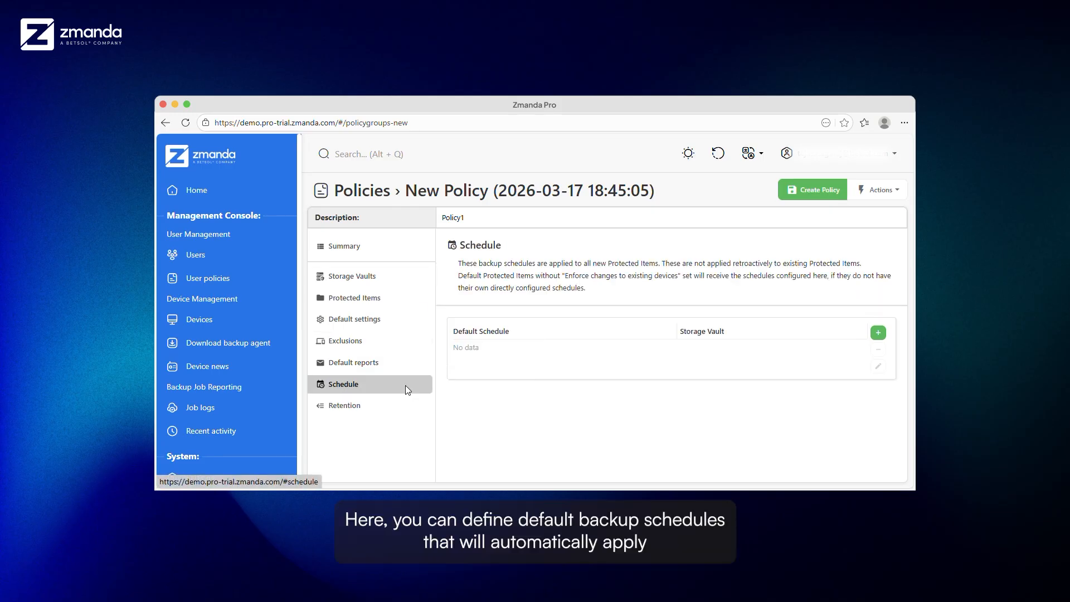
left_click(369, 412)
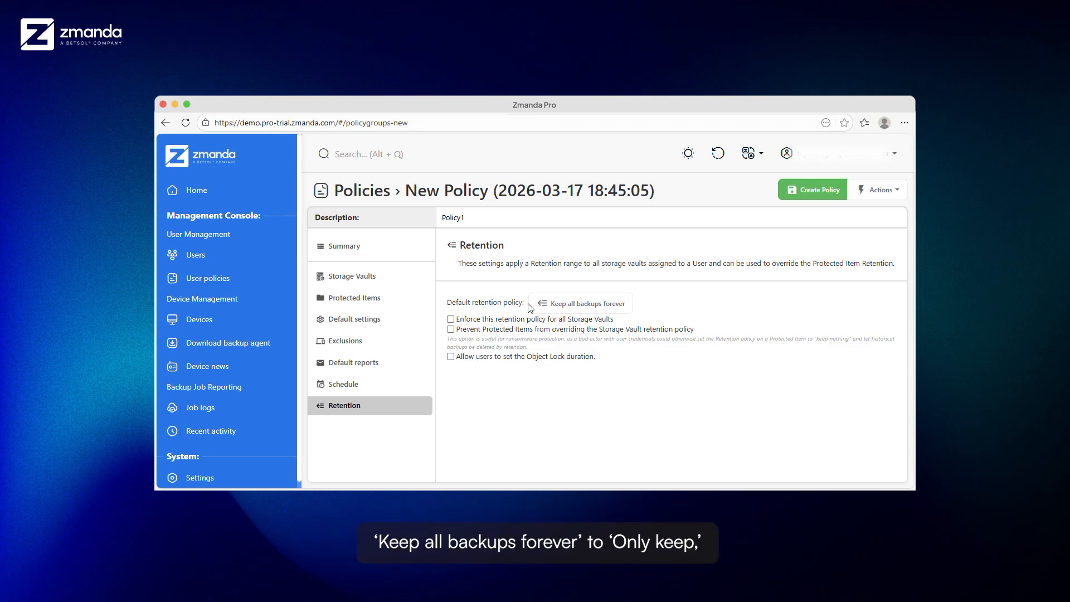
left_click(555, 307)
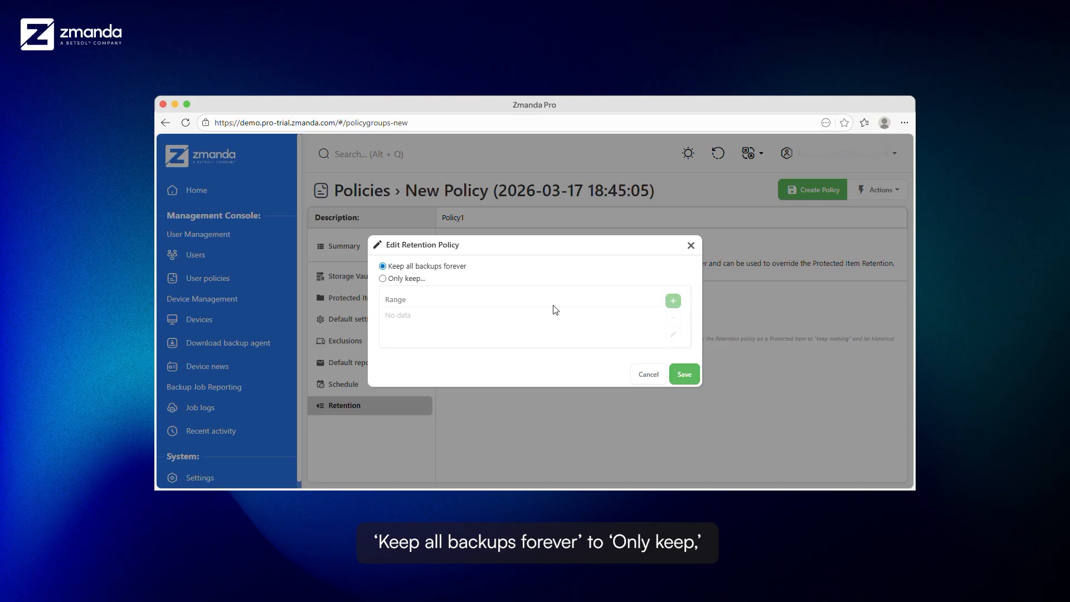
left_click(393, 279)
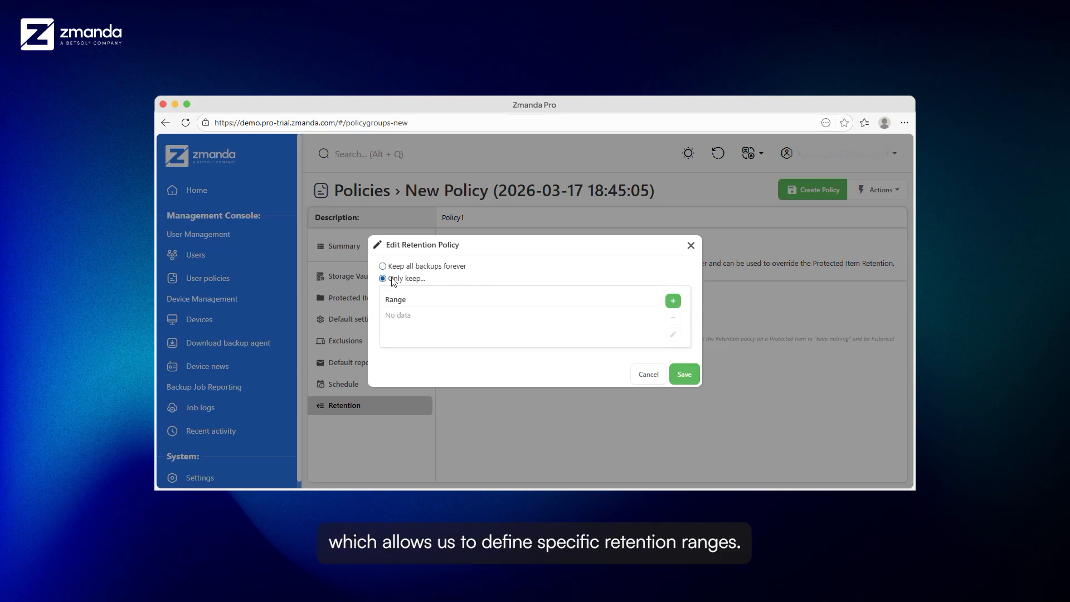
left_click(673, 300)
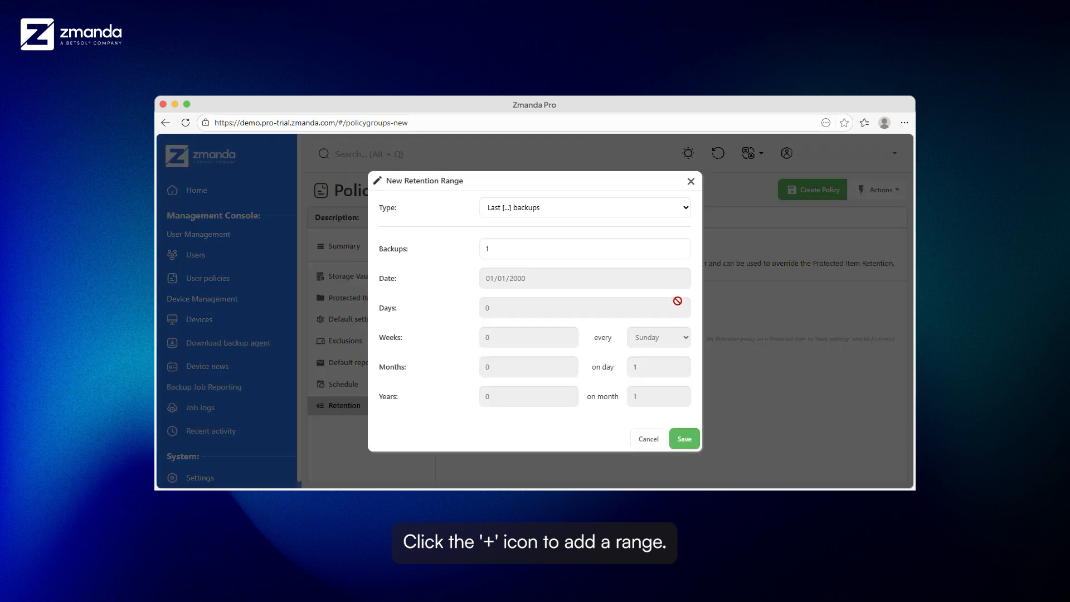
left_click(591, 211)
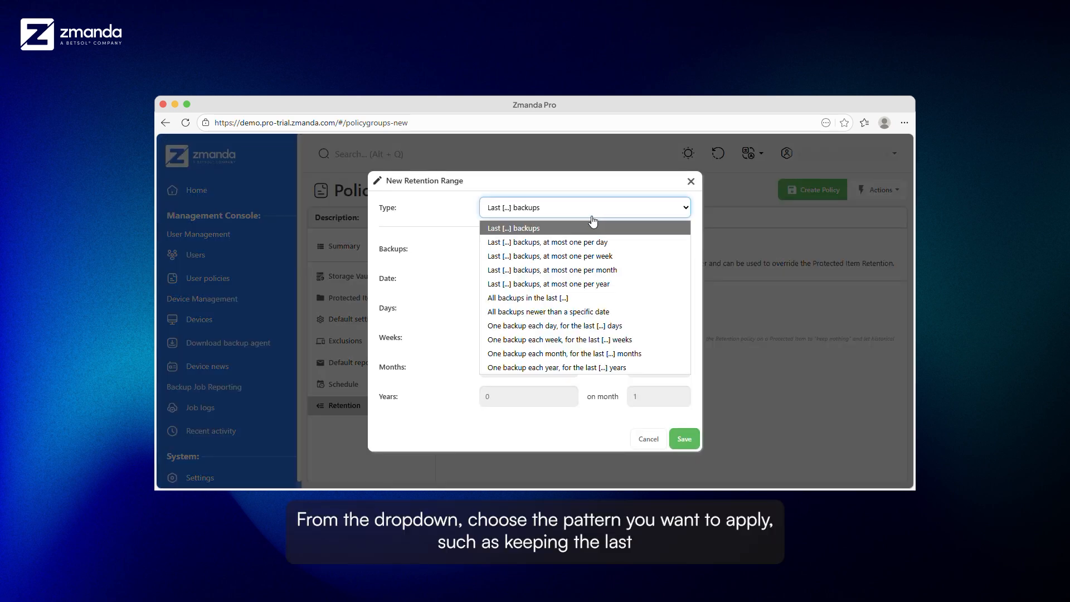
left_click(635, 214)
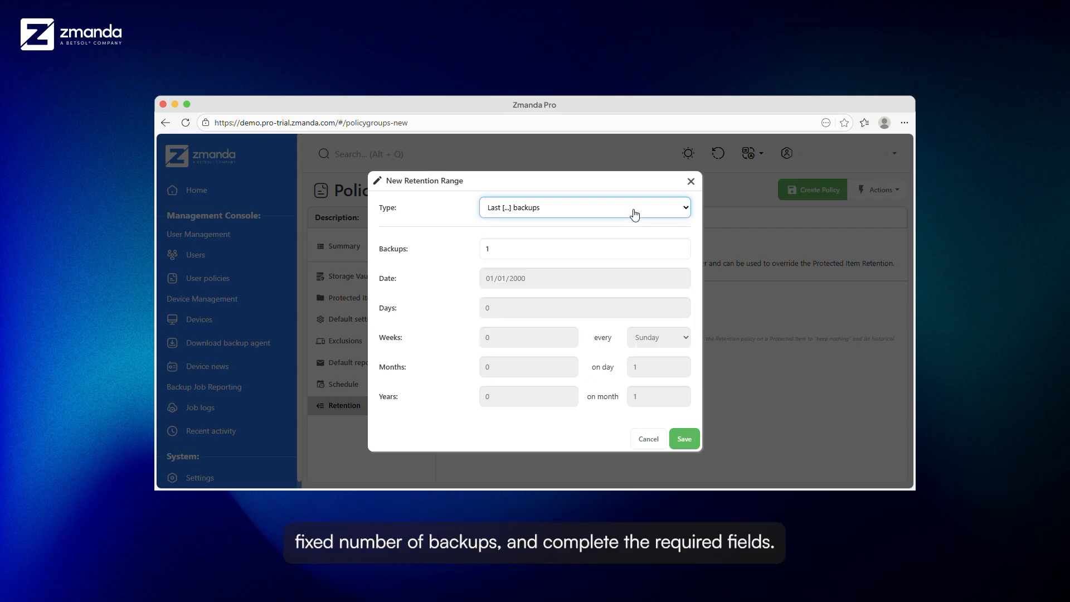
left_click(527, 250)
type("5")
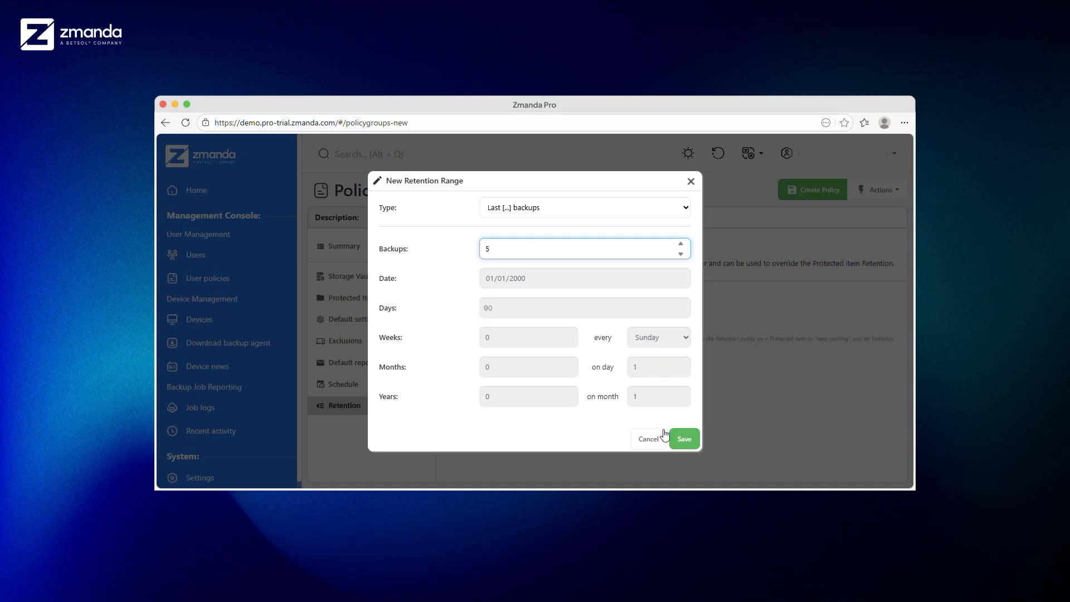
left_click(683, 439)
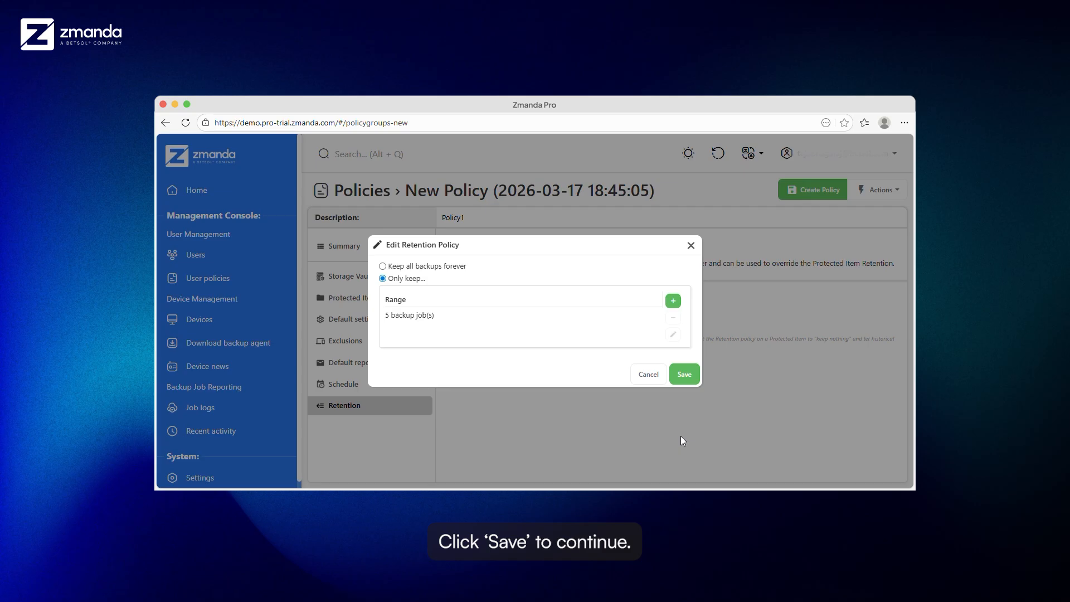
left_click(685, 374)
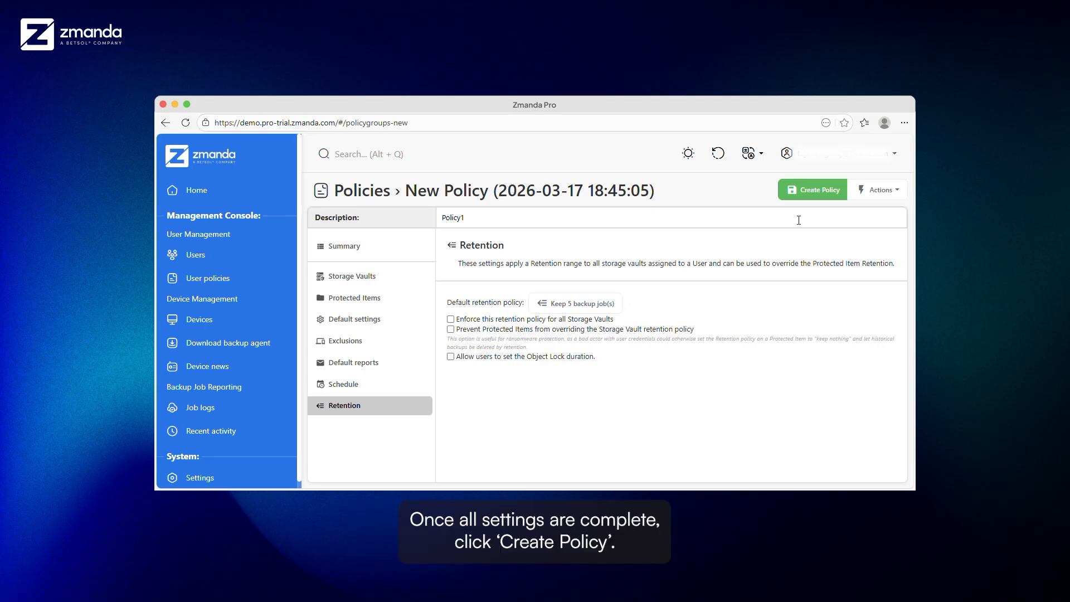
left_click(818, 190)
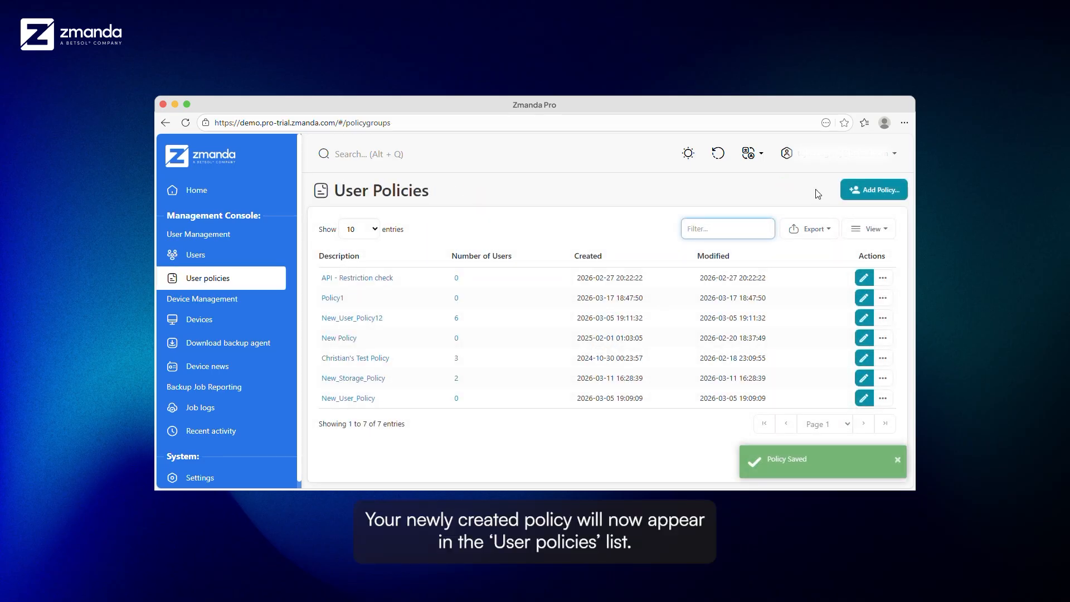
Assign Policy1 to the HR user account in the Demo group and save the changes
left_click(207, 255)
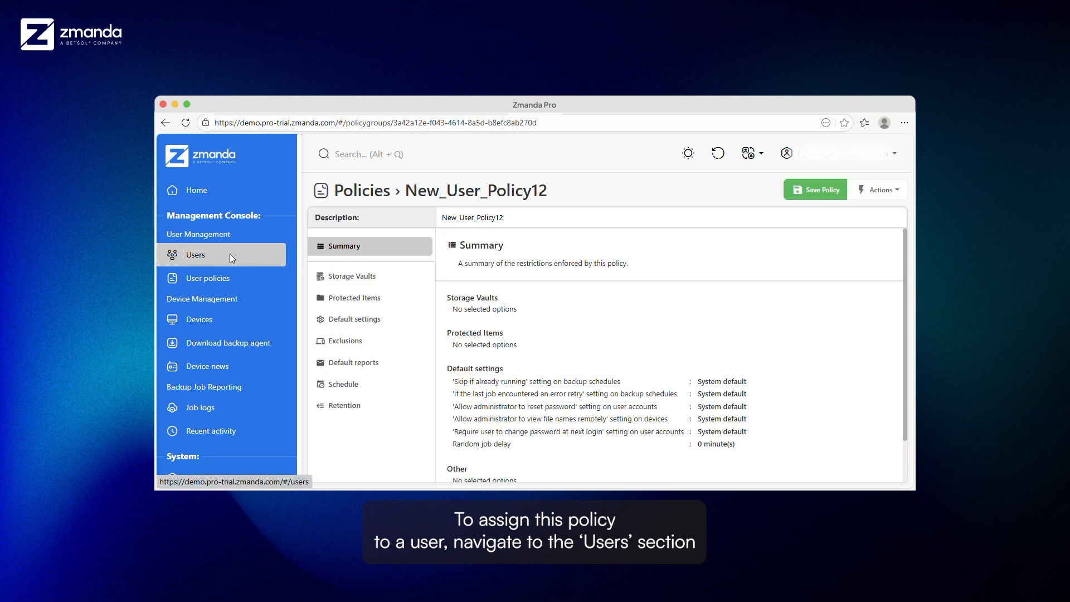
left_click(230, 256)
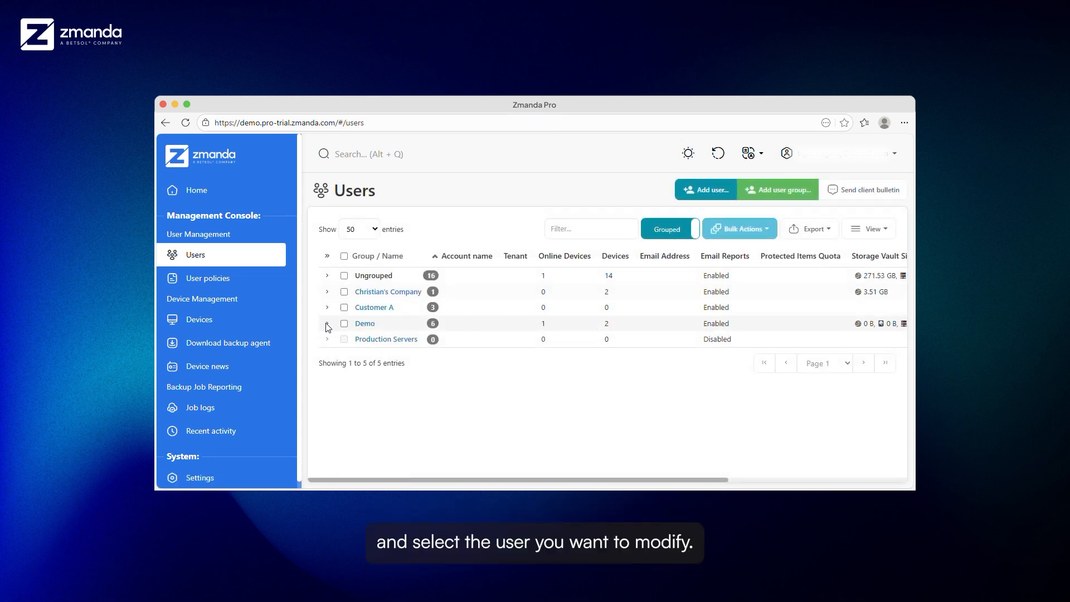
left_click(334, 326)
left_click(362, 388)
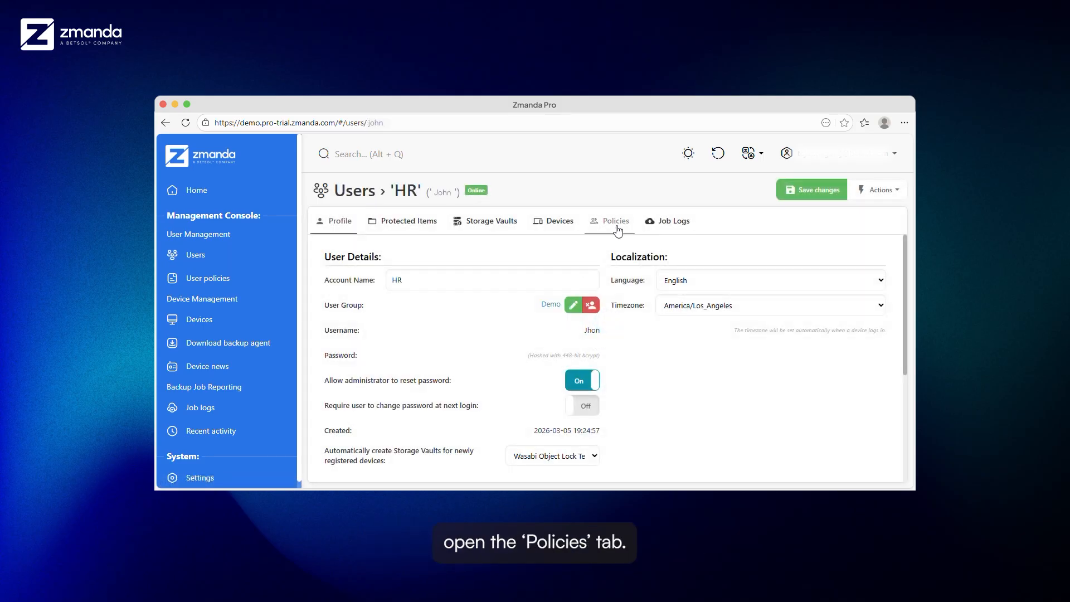
left_click(618, 229)
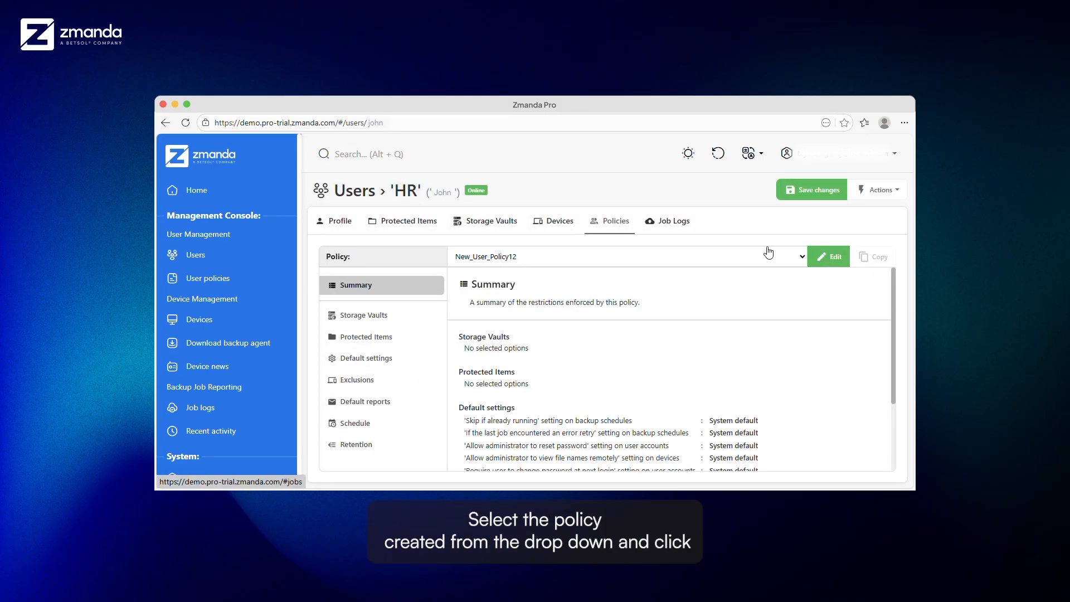
left_click(782, 261)
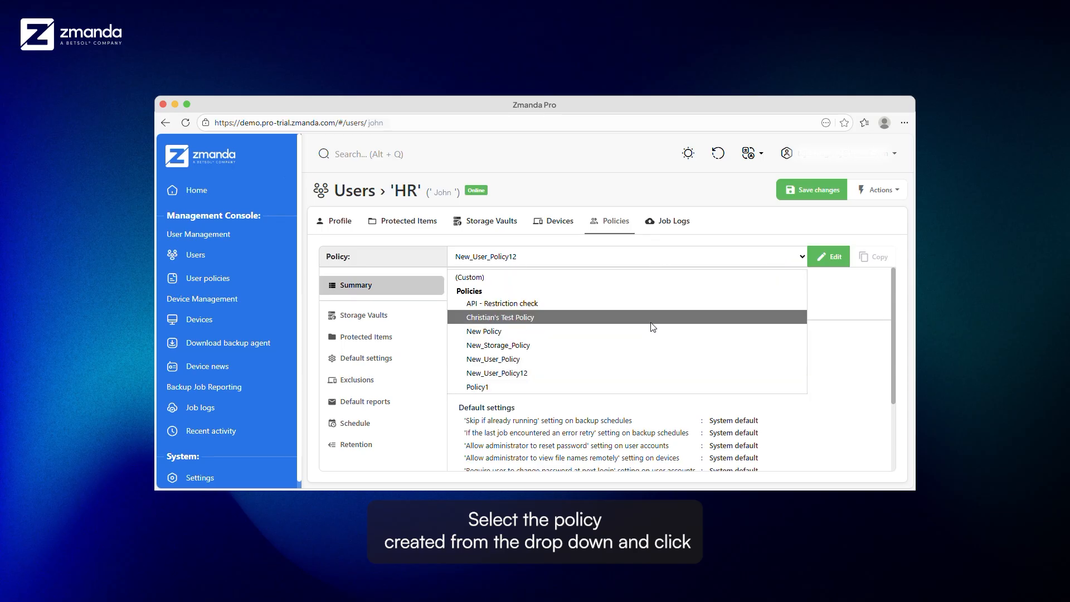
left_click(617, 384)
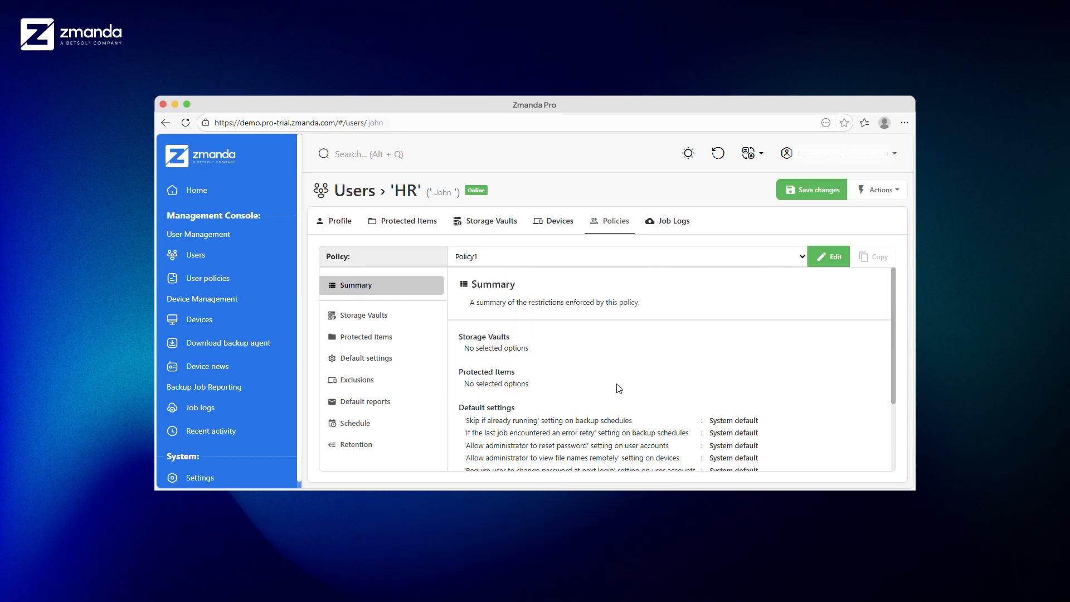
left_click(818, 190)
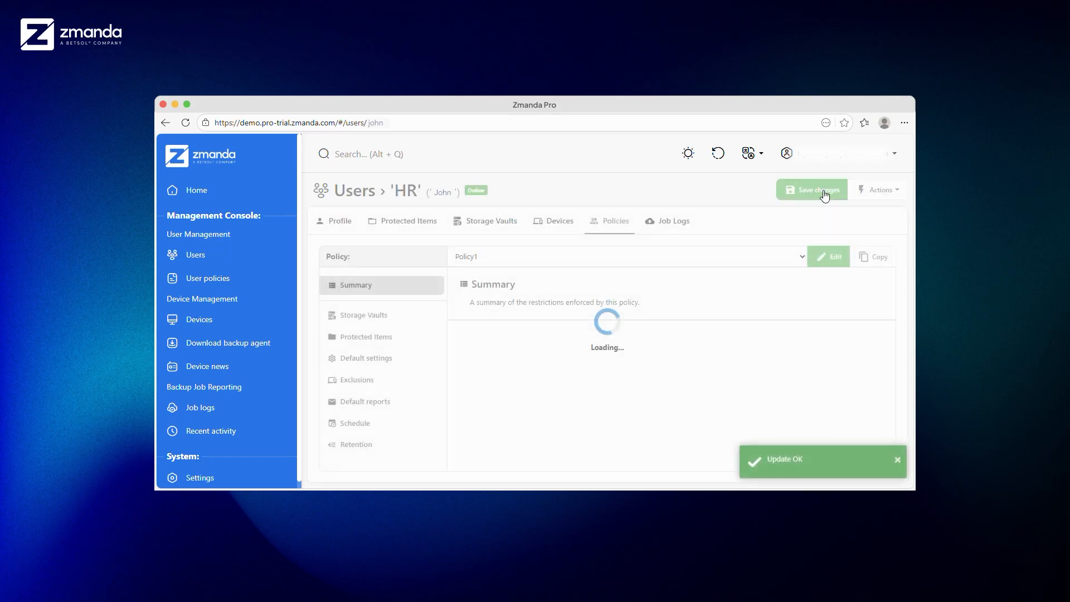
Review the Protected Items, Storage Vaults and Default settings of the policy assigned to the HR account
left_click(369, 338)
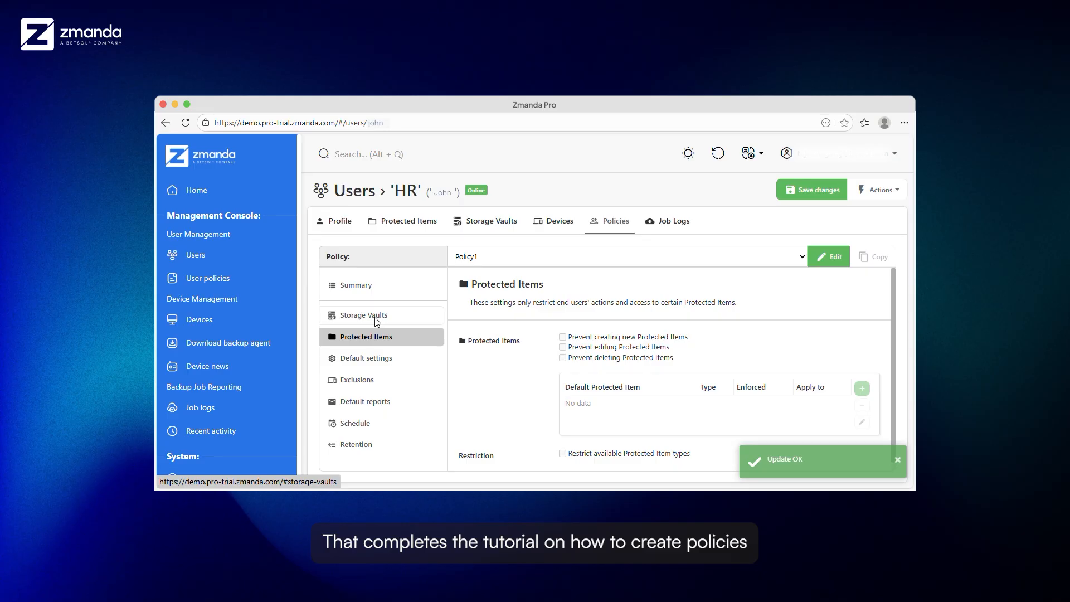
left_click(366, 316)
left_click(365, 360)
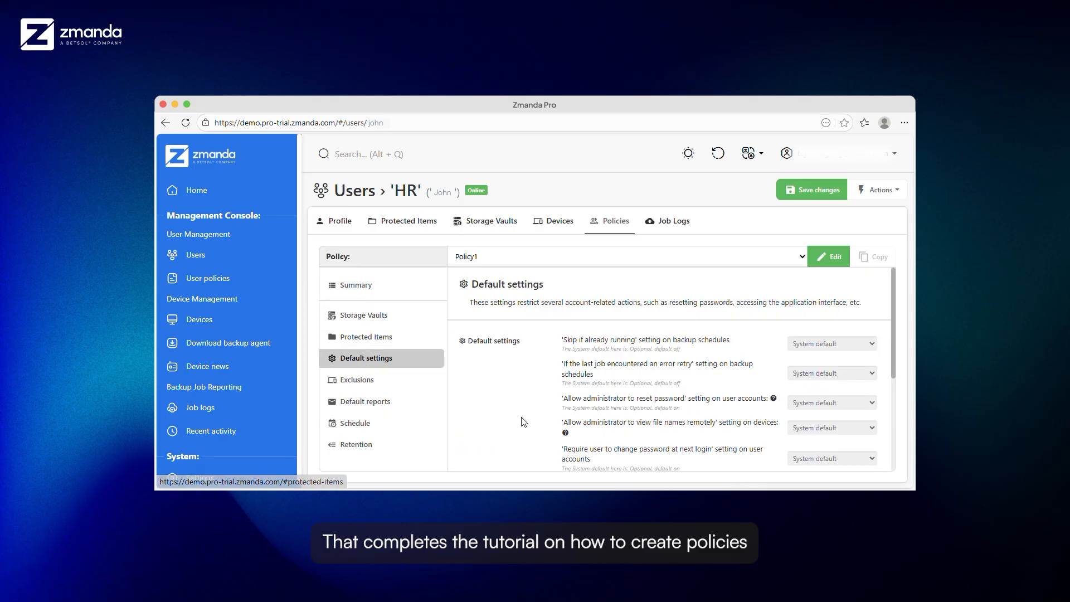
scroll(523, 421, "down", 5)
scroll(523, 421, "down", 3)
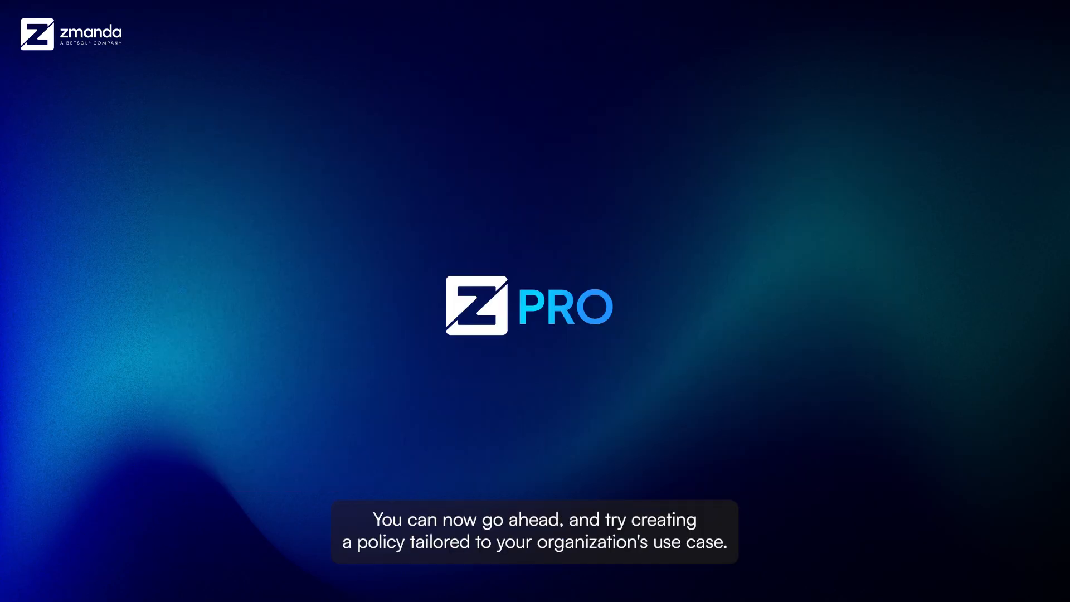